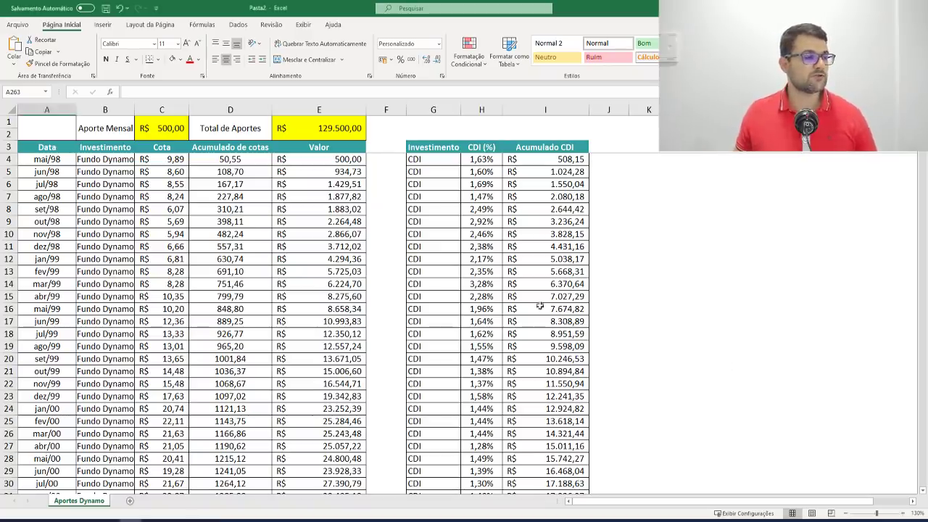
# Examine the Fundo Dynamo table, the accumulated shares formula for jul/98 and the monthly contribution cell.
pyautogui.scroll(-8, 498, 308)
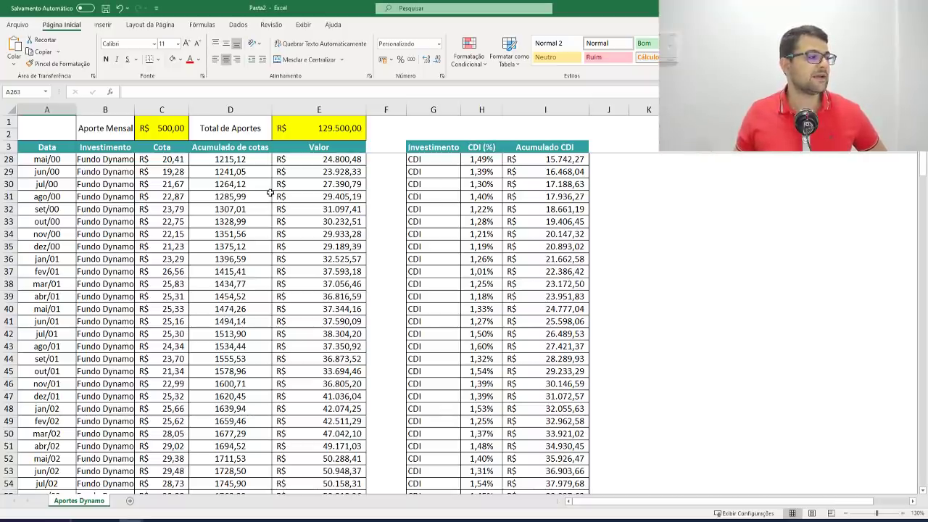
pyautogui.scroll(8, 269, 191)
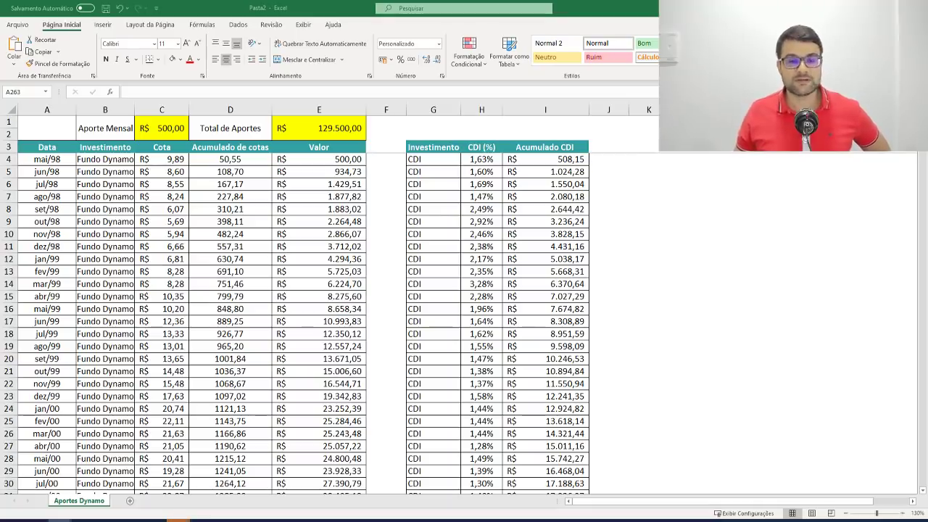
pyautogui.click(243, 181)
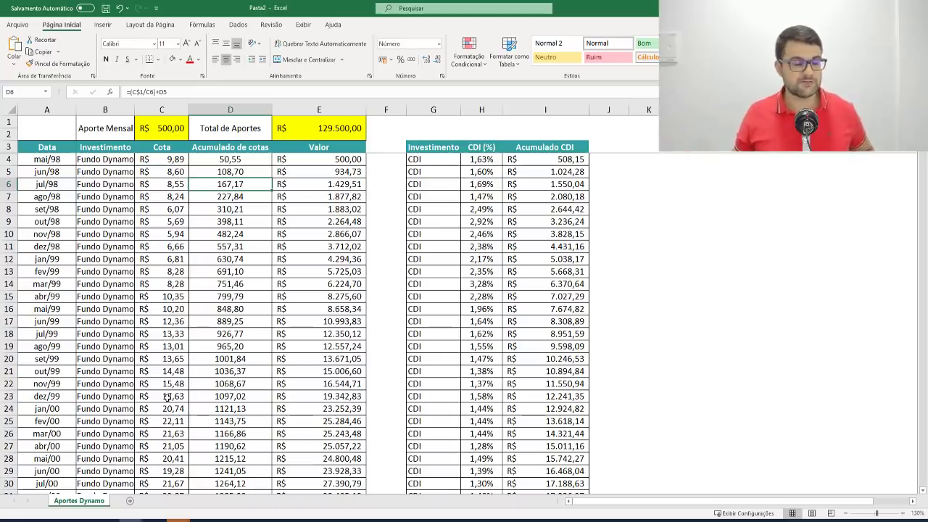
pyautogui.click(168, 125)
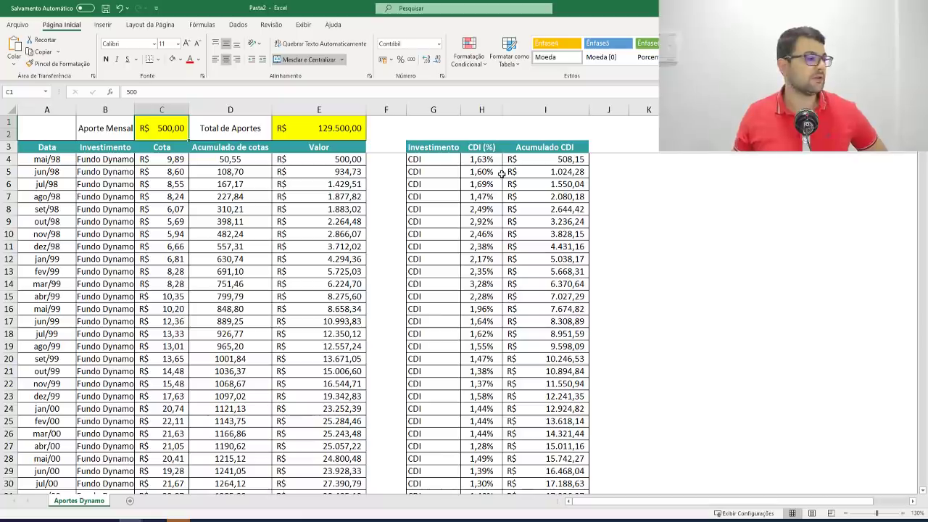
# Review the monthly CDI rates and accumulated CDI values from the first month down to the total gain section.
pyautogui.click(483, 283)
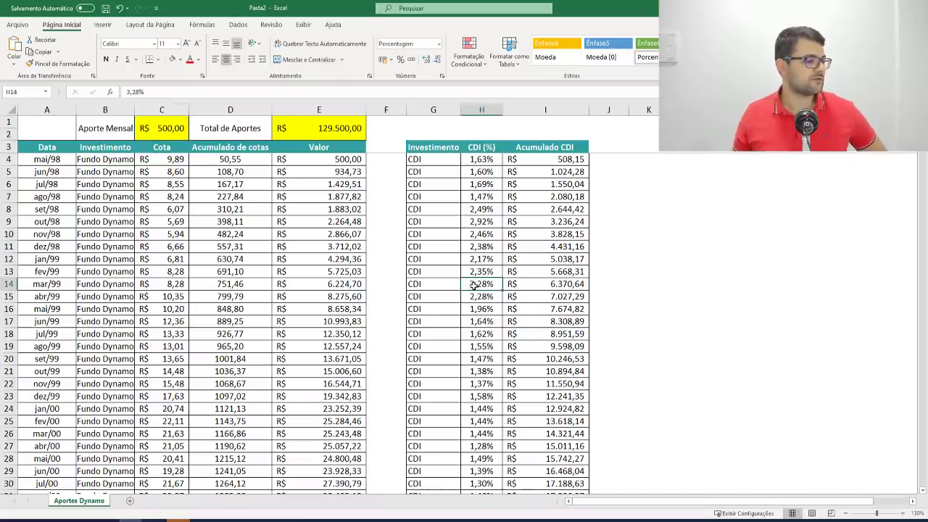
pyautogui.scroll(-20, 486, 289)
pyautogui.scroll(-20, 489, 290)
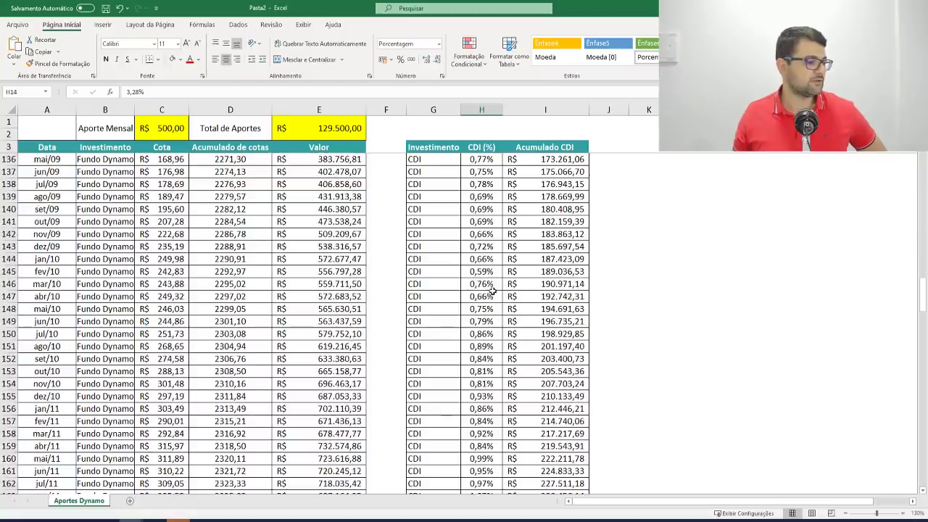
pyautogui.scroll(-5, 495, 292)
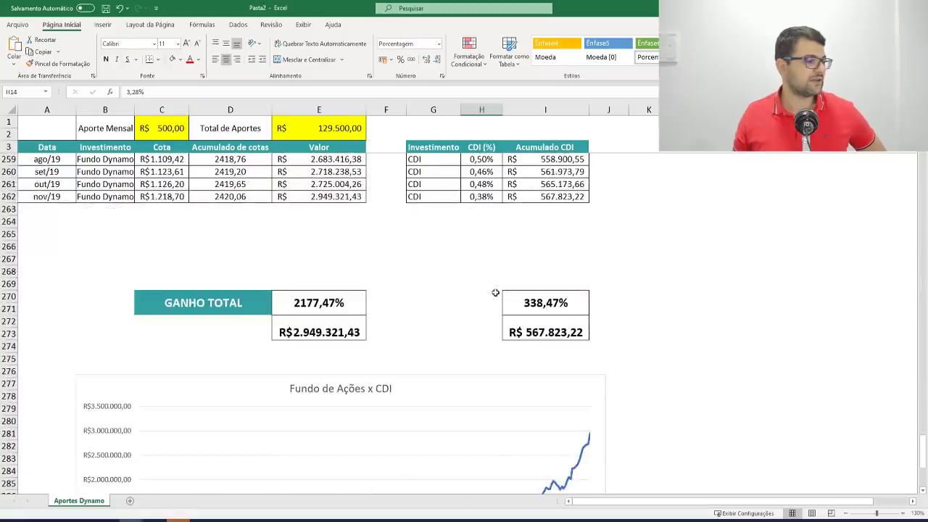
pyautogui.scroll(20, 496, 293)
pyautogui.scroll(20, 498, 292)
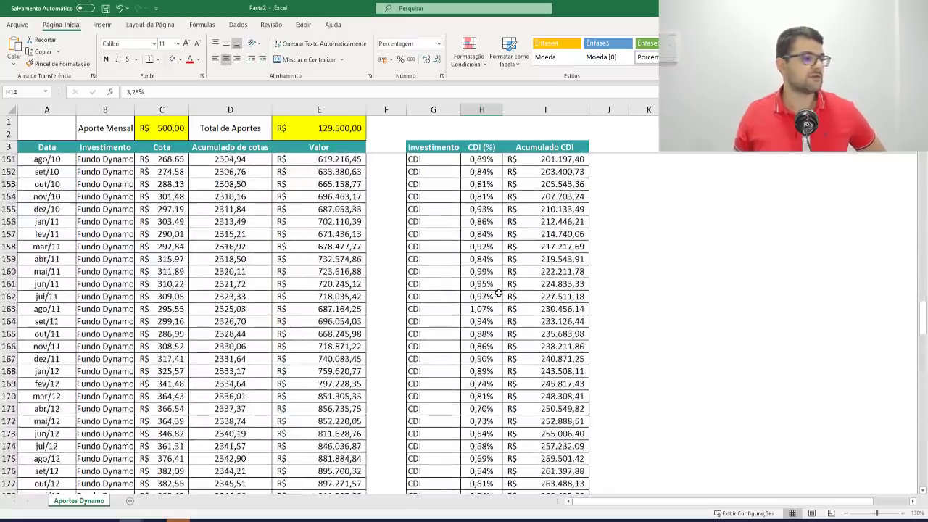
pyautogui.scroll(20, 498, 293)
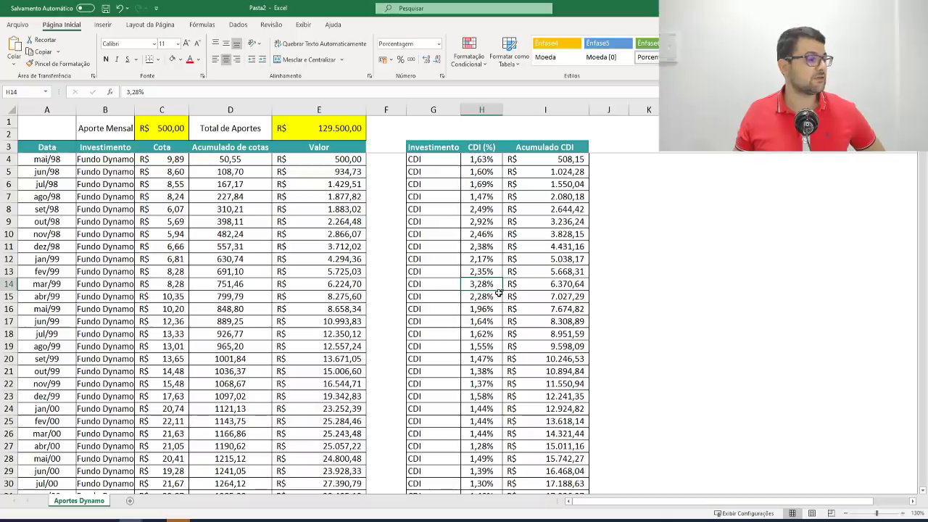
pyautogui.scroll(-14, 498, 293)
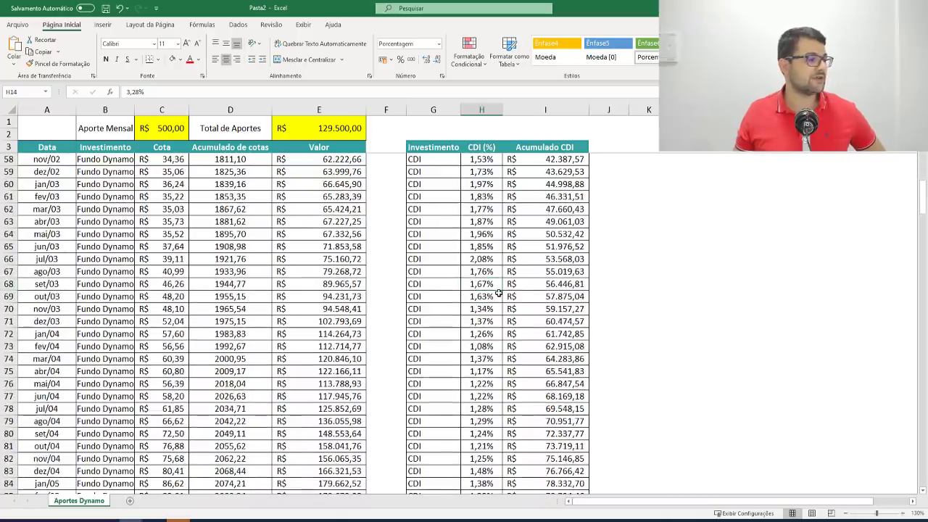
pyautogui.scroll(14, 498, 293)
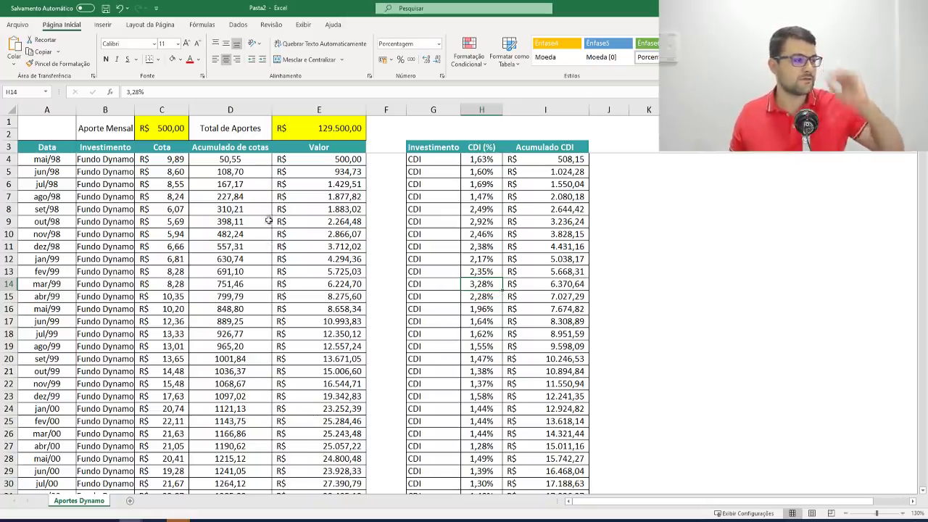
# Check the monthly contribution and compare the fund's first share price in mai/98 with its last in nov/19.
pyautogui.click(179, 127)
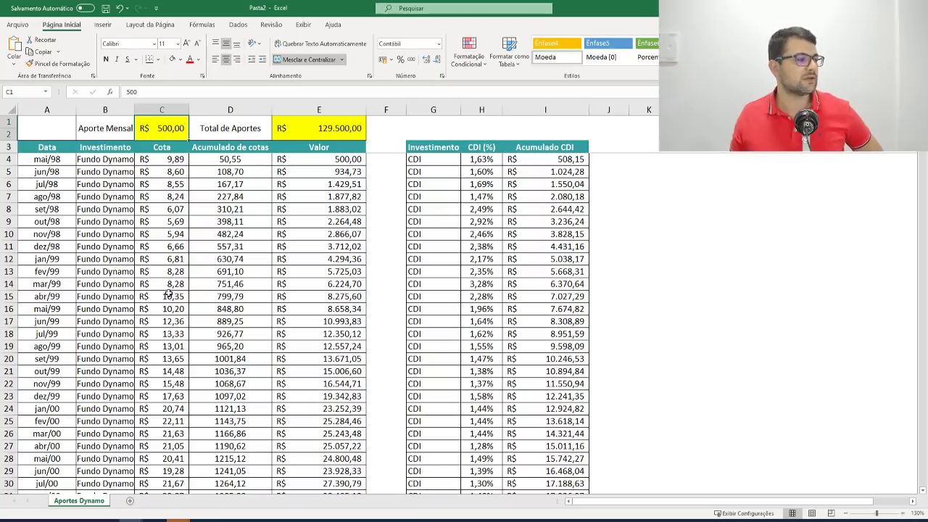
pyautogui.click(172, 160)
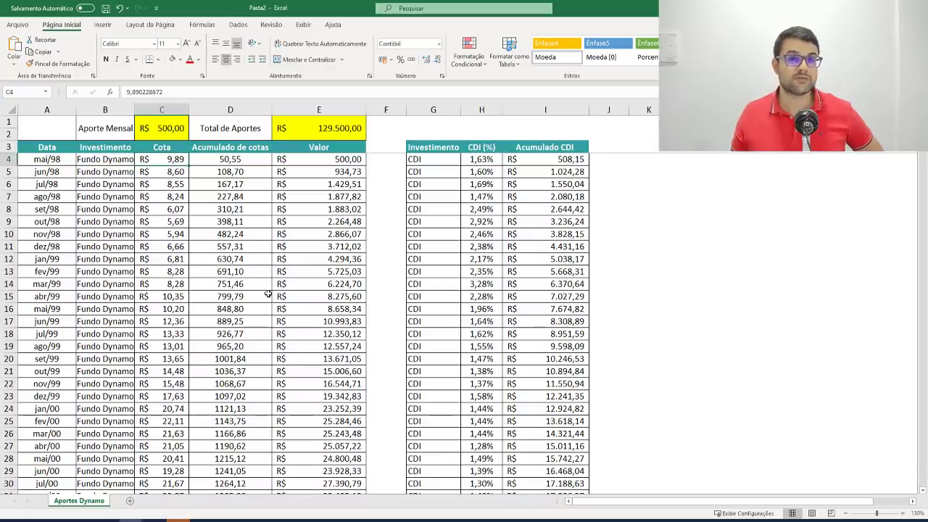
pyautogui.scroll(-20, 268, 293)
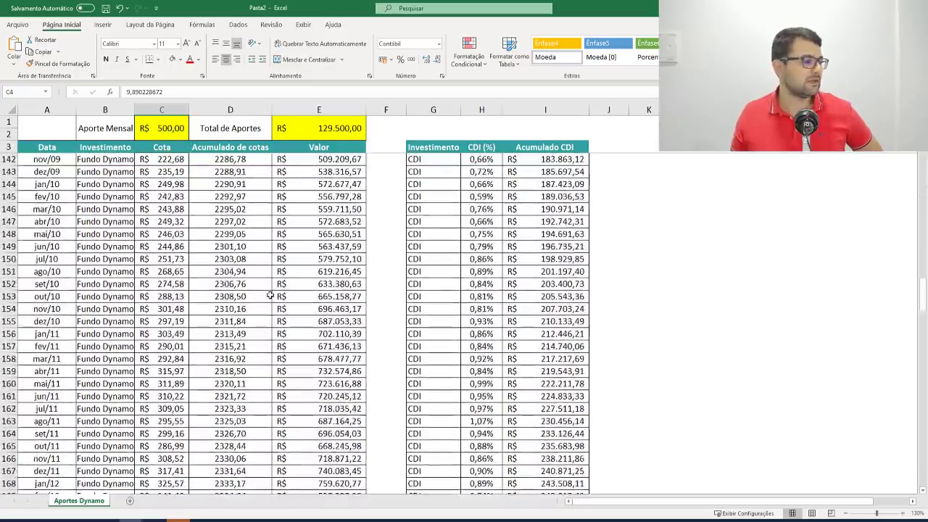
pyautogui.scroll(-20, 270, 295)
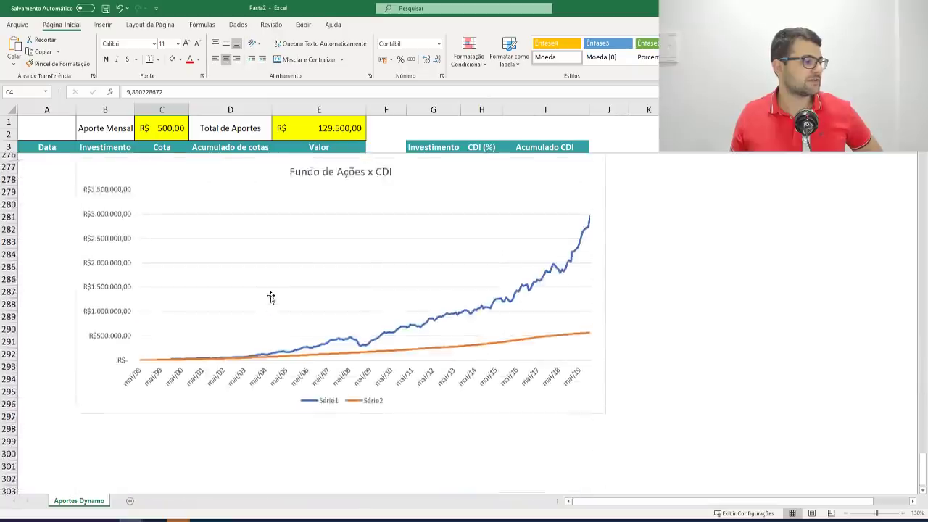
pyautogui.scroll(6, 270, 297)
pyautogui.click(181, 200)
pyautogui.scroll(3, 292, 273)
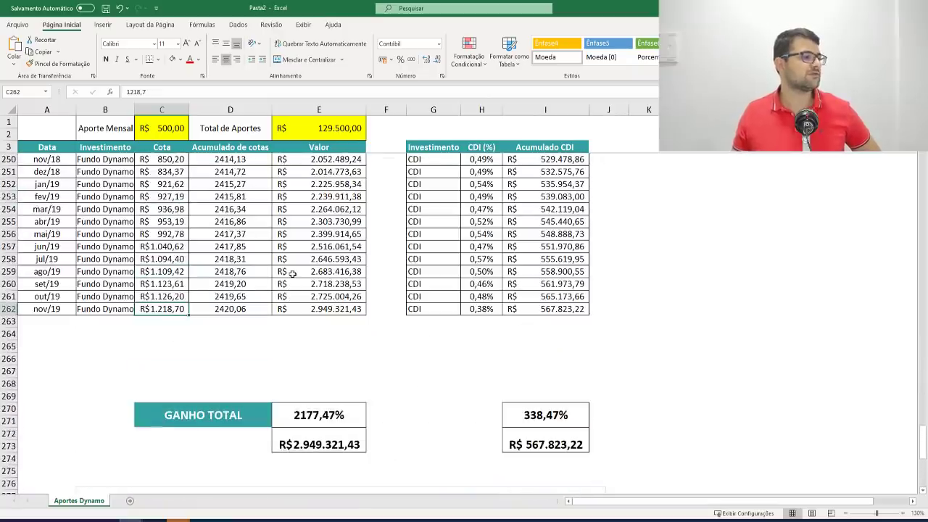
pyautogui.scroll(-2, 292, 272)
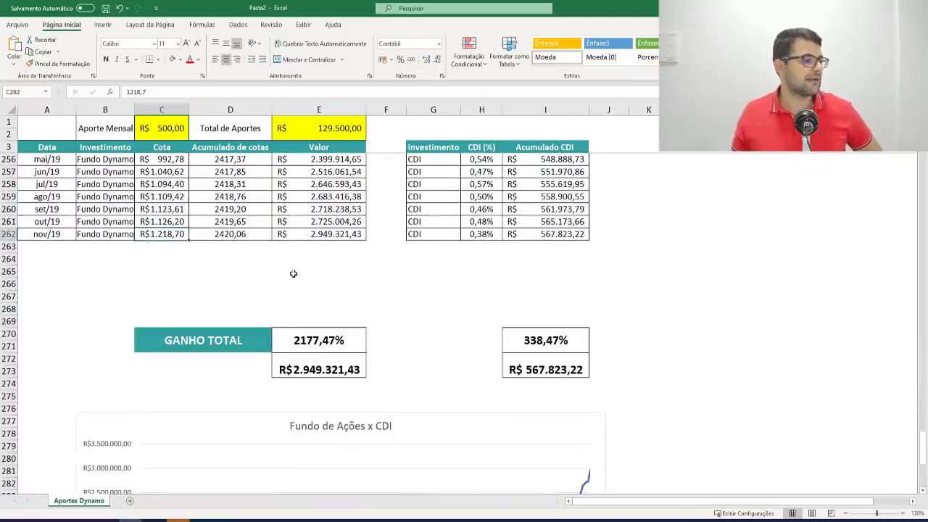
# Inspect the total contributions formula and the monthly contribution cell it refers to.
pyautogui.click(321, 126)
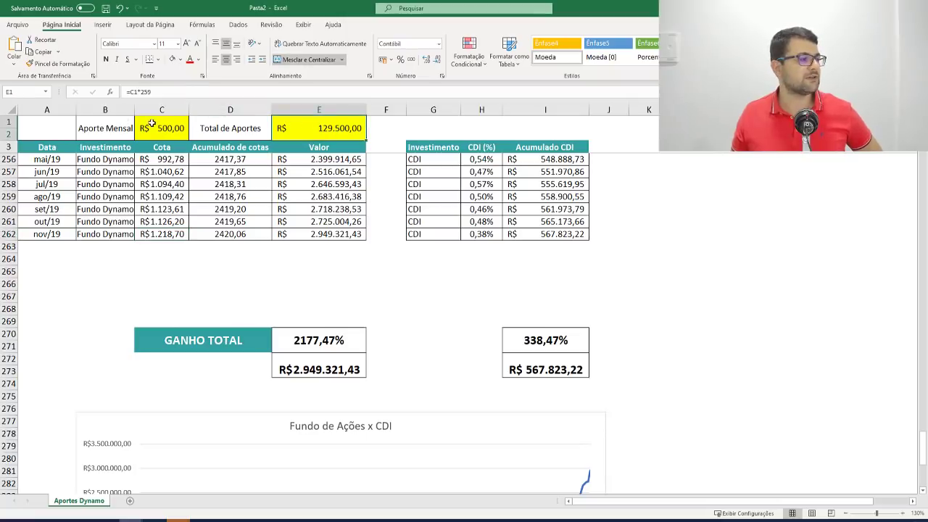
pyautogui.click(151, 124)
pyautogui.click(320, 123)
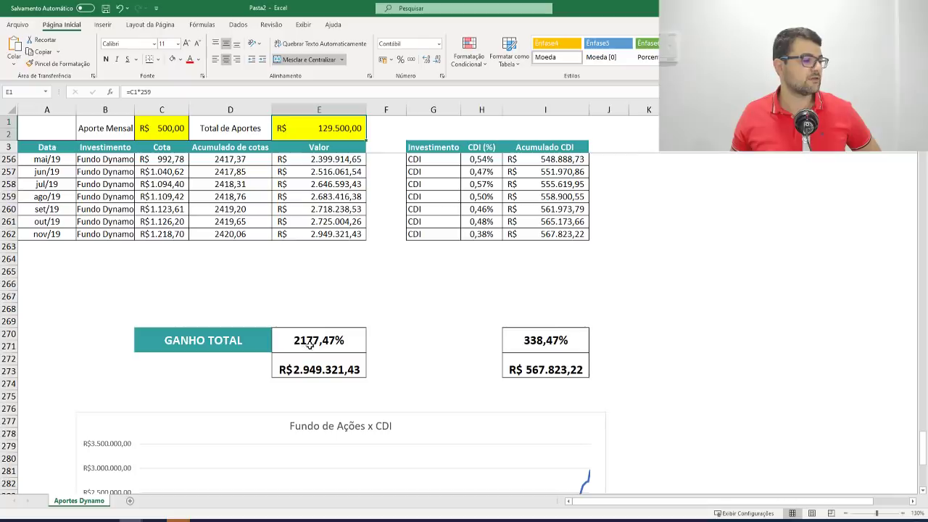
# Compare the total gains of the fund and the CDI, and examine the Fundo de Ações x CDI chart.
pyautogui.scroll(-1, 309, 347)
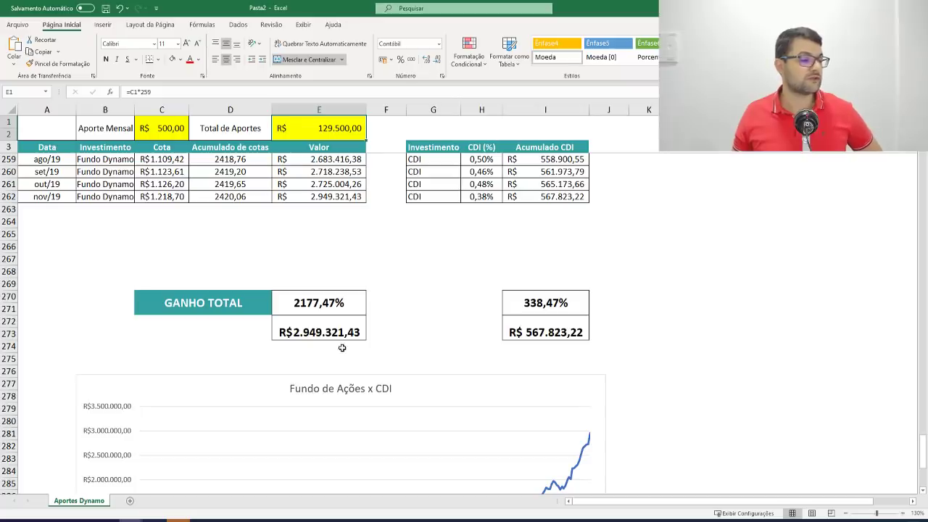
pyautogui.scroll(-4, 342, 348)
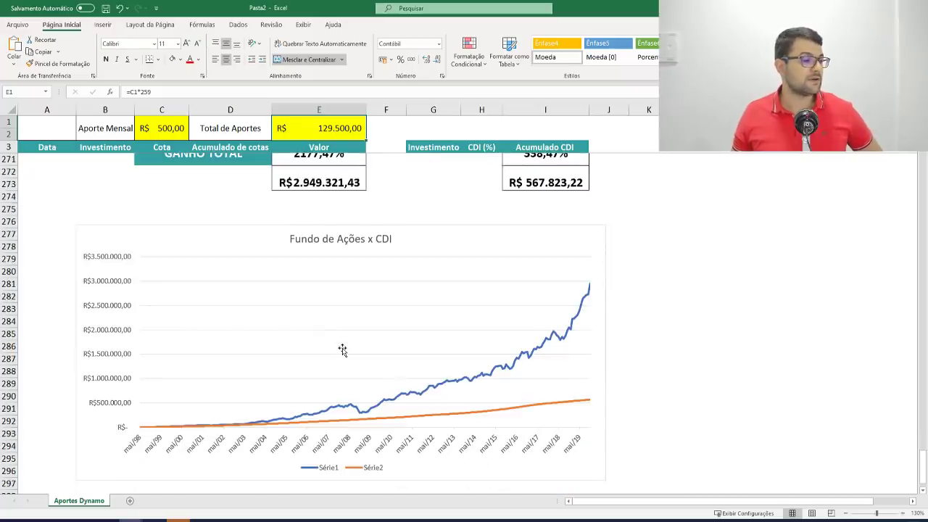
pyautogui.scroll(-1, 343, 350)
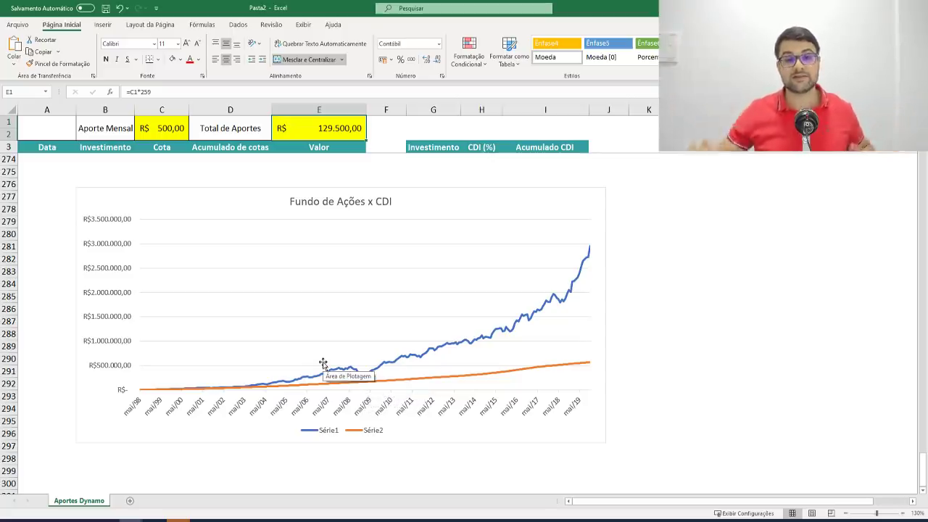
pyautogui.scroll(5, 342, 330)
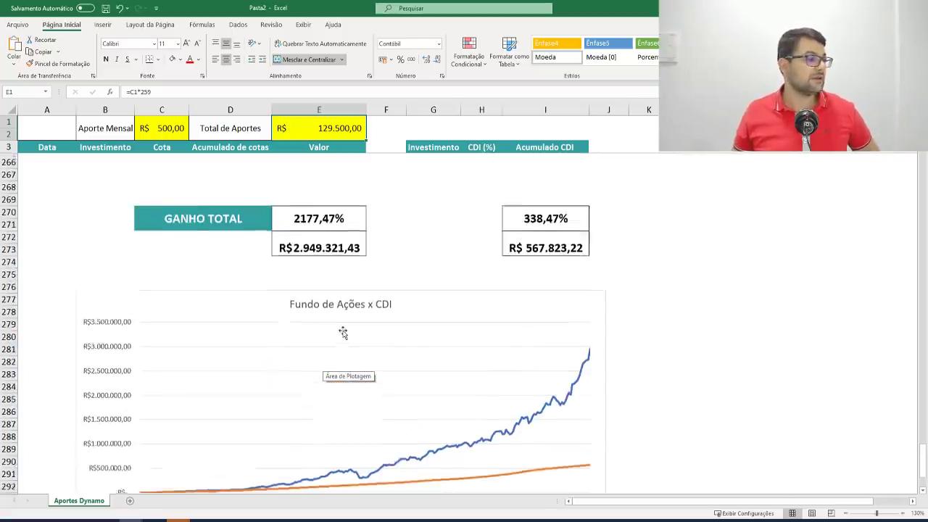
pyautogui.scroll(1, 344, 332)
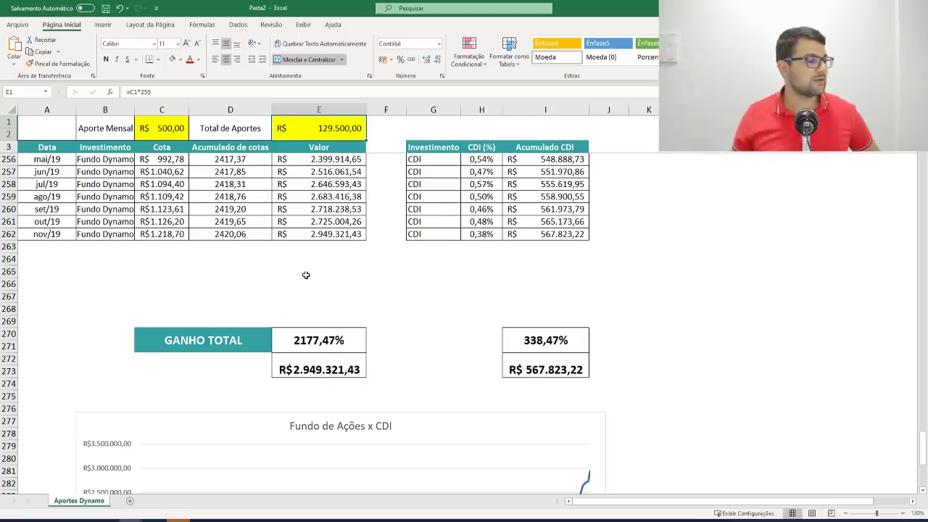
# Set the fund's nov/19 share price to 600 and examine the effect on the total gain and the chart.
pyautogui.click(153, 236)
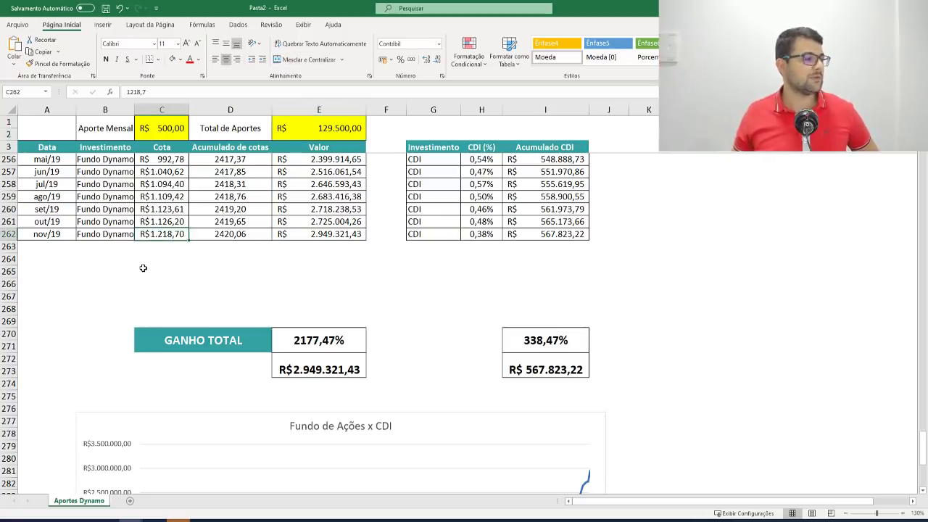
pyautogui.write('600')
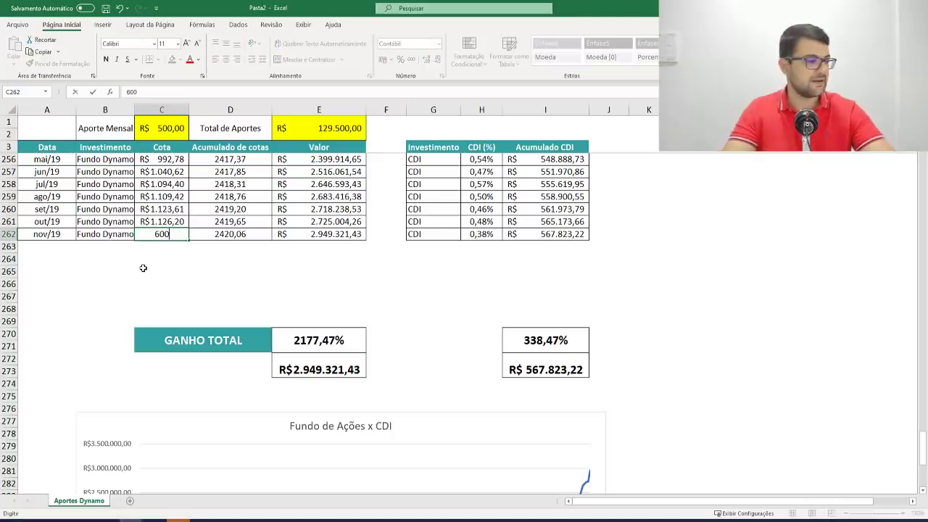
pyautogui.press('Return')
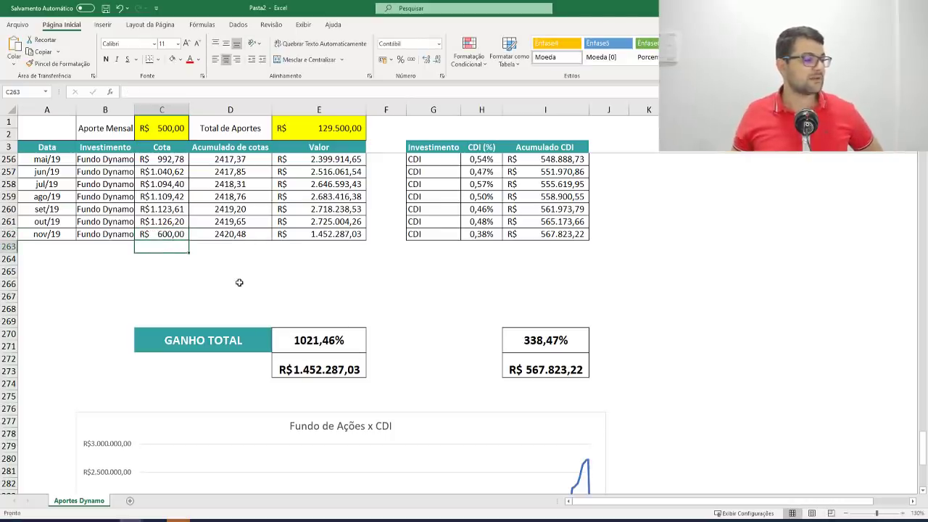
pyautogui.scroll(-2, 241, 282)
pyautogui.scroll(-2, 436, 311)
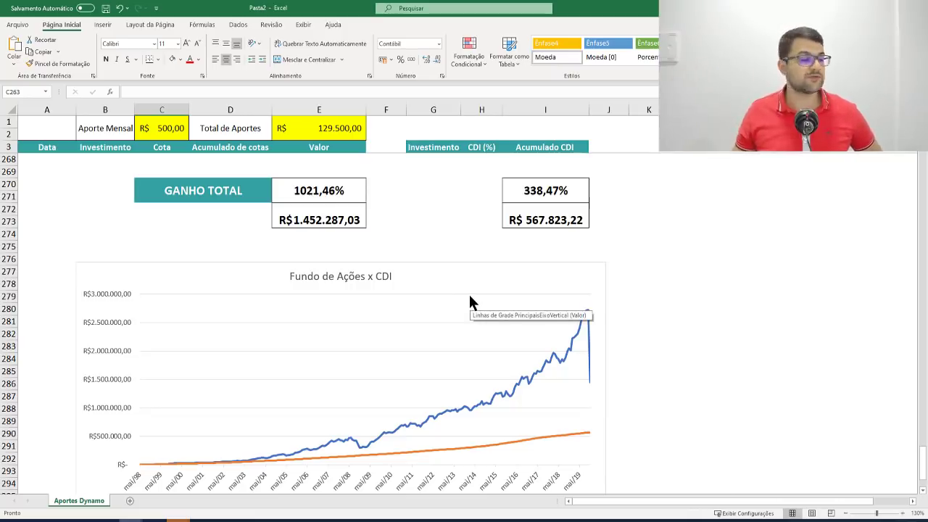
pyautogui.scroll(3, 230, 239)
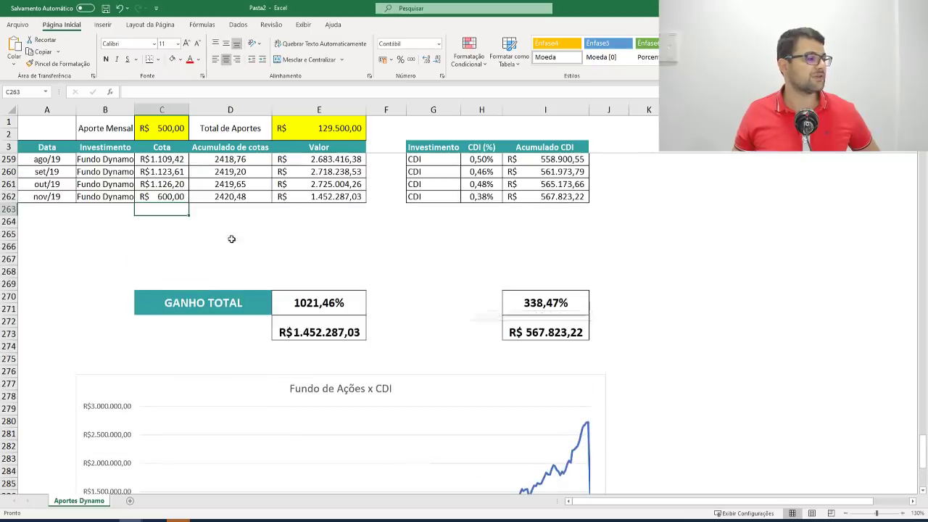
# Undo the nov/19 share price change and select an empty cell below the CDI table.
pyautogui.click(120, 8)
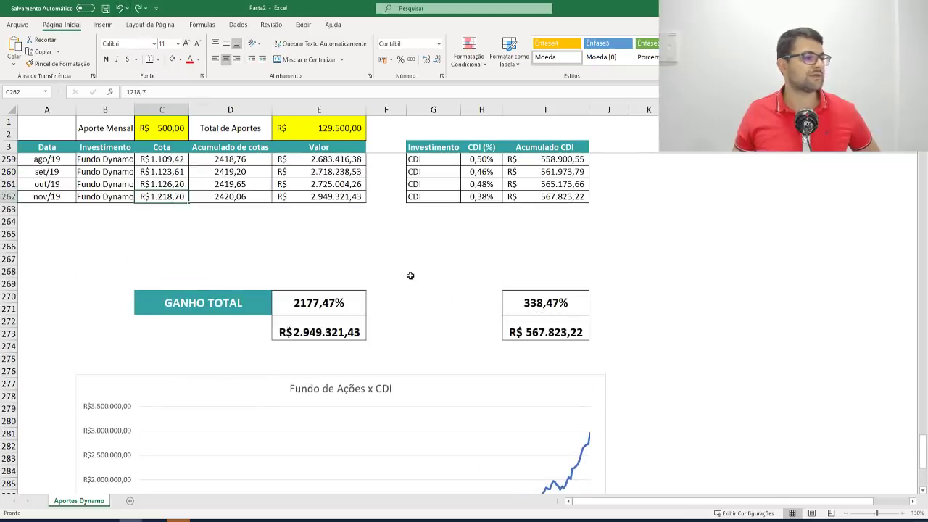
pyautogui.click(410, 273)
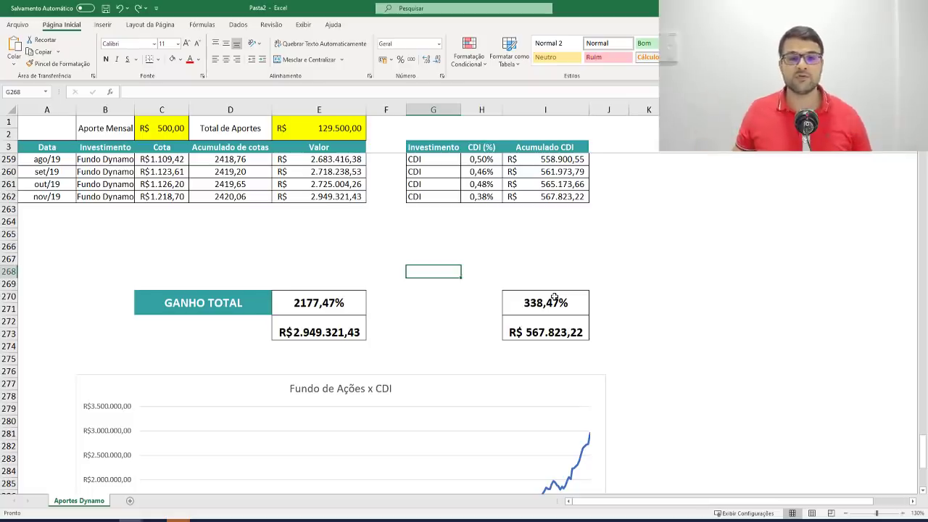
# Switch to Quantum Axis in the browser and examine the DYNAMO COUGAR FI AÇÕES versus Ibovespa profitability chart and returns table.
pyautogui.scroll(2, 203, 247)
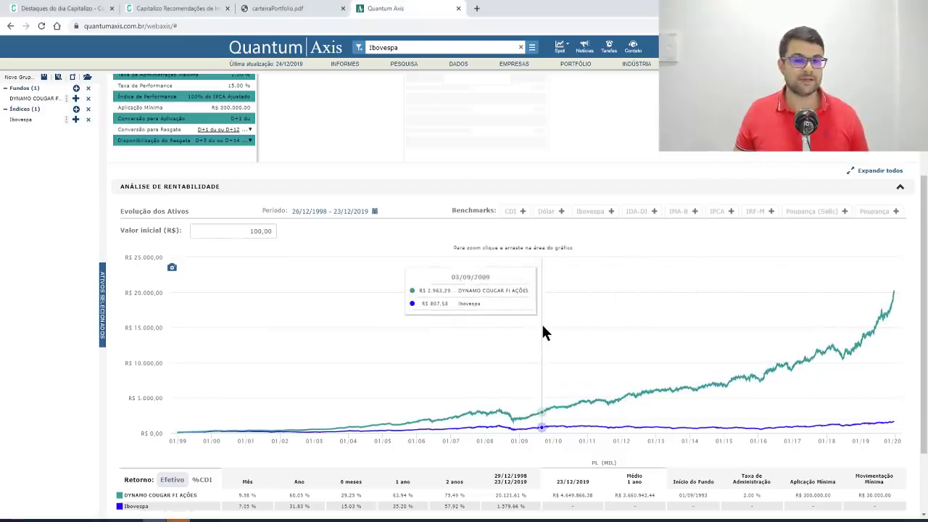
pyautogui.scroll(-1, 542, 323)
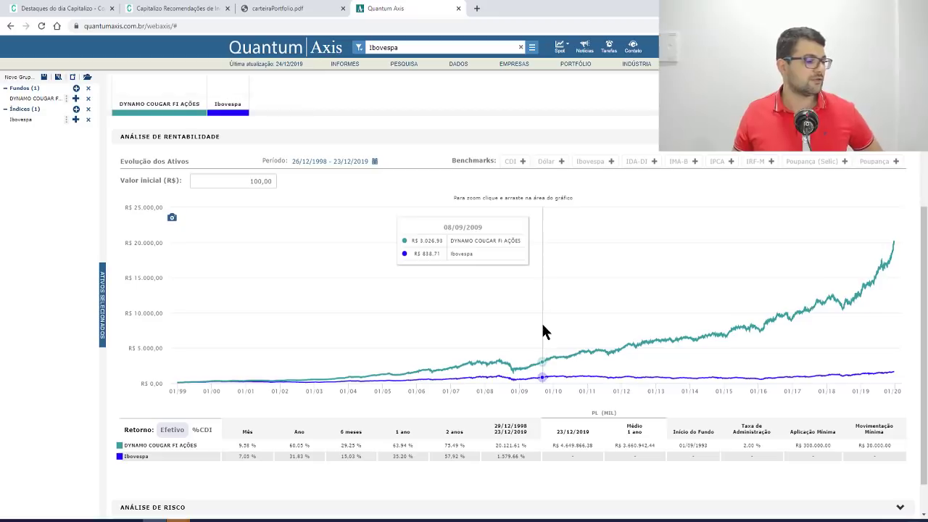
pyautogui.scroll(-1, 523, 435)
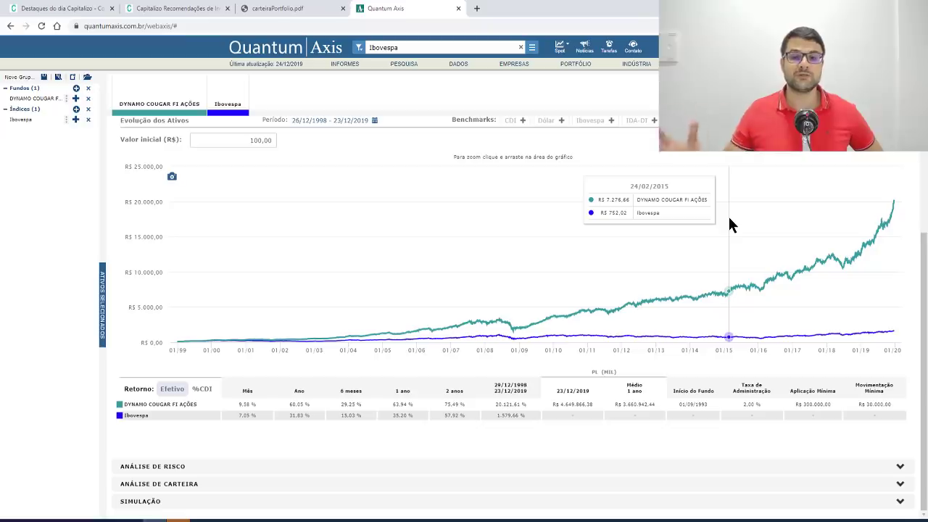
# Switch to carteiraPortfolio.pdf, examine the asset names and participation percentages in the holdings table, and highlight the ticker WEGE3.
pyautogui.click(269, 7)
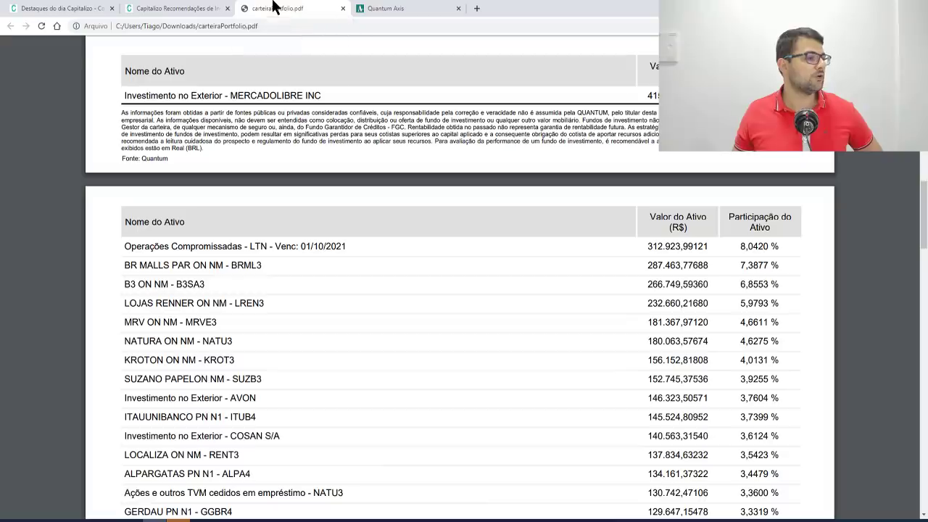
pyautogui.scroll(2, 406, 274)
pyautogui.scroll(-1, 407, 279)
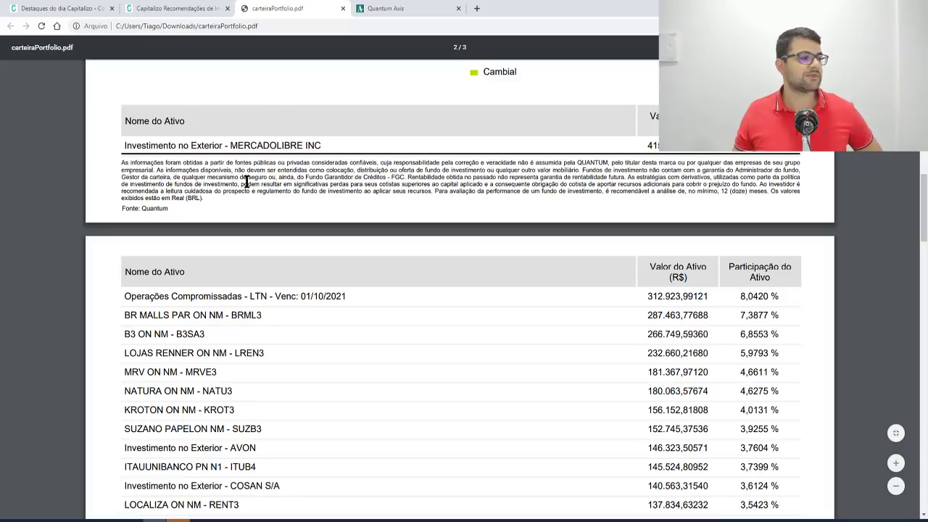
pyautogui.scroll(-1, 260, 218)
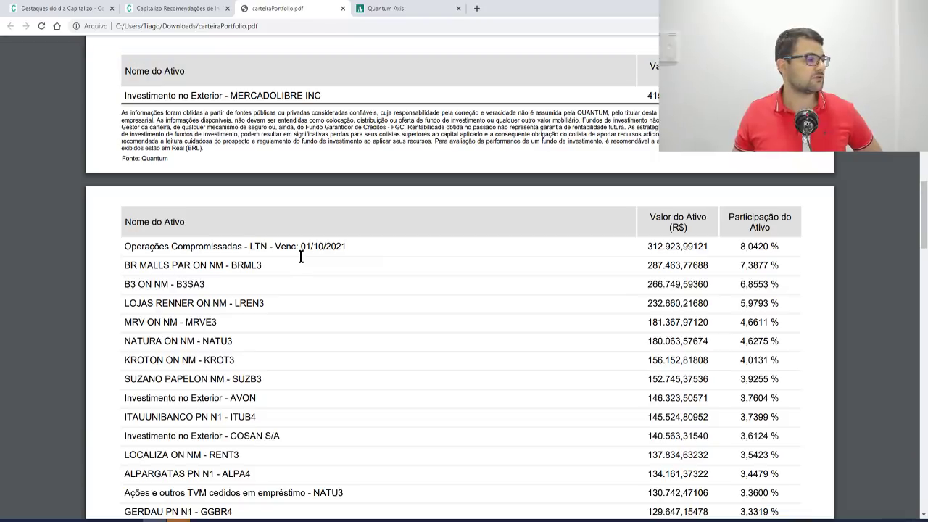
pyautogui.scroll(-1, 263, 239)
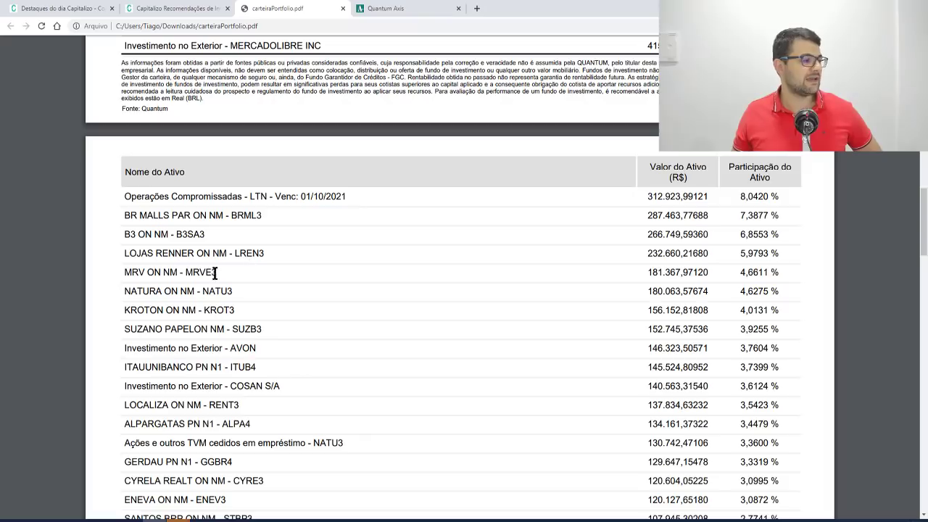
pyautogui.scroll(-1, 234, 312)
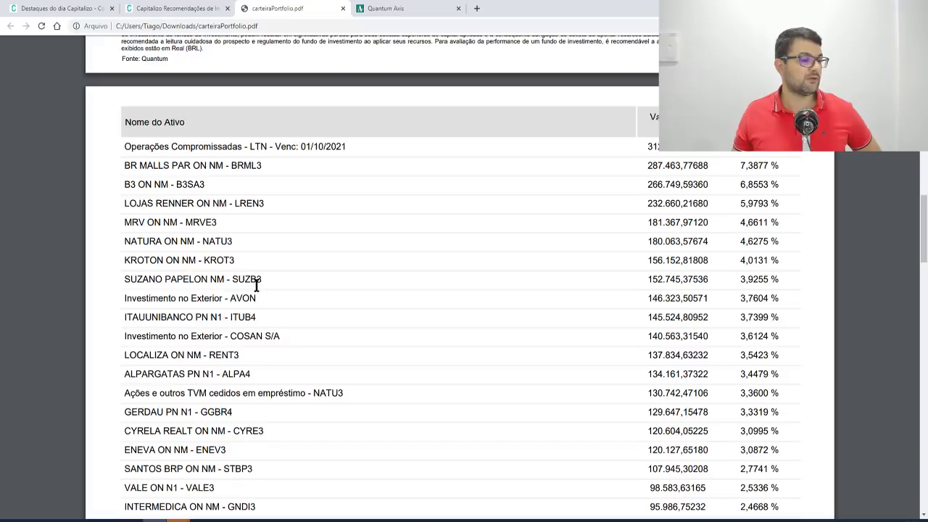
pyautogui.scroll(-1, 271, 287)
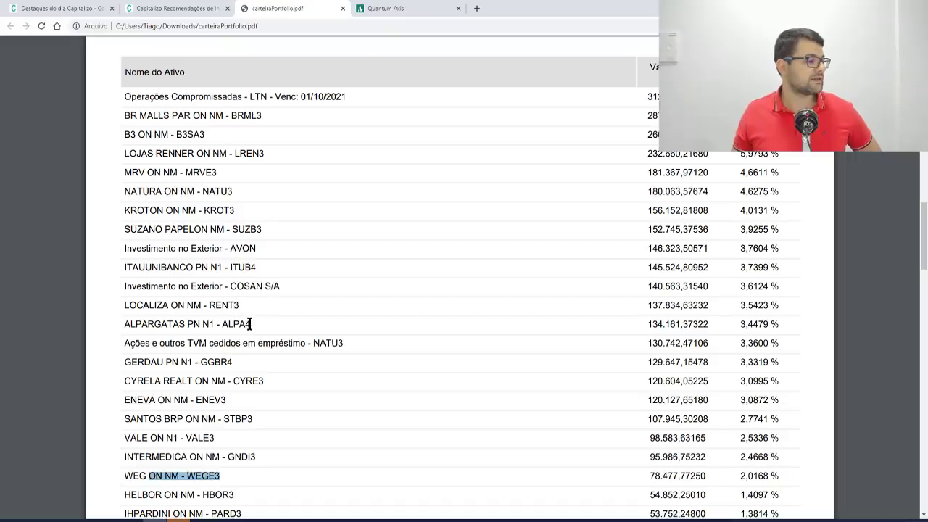
pyautogui.scroll(-2, 249, 266)
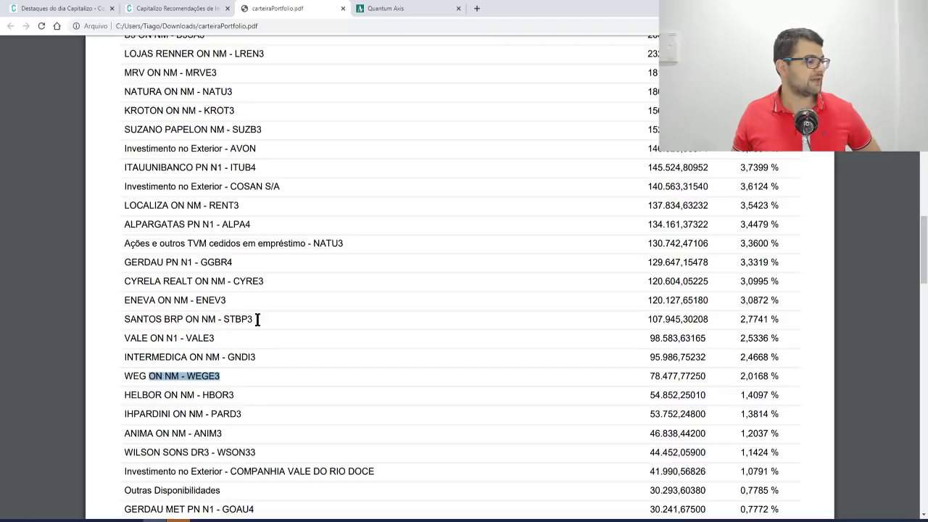
pyautogui.click(270, 358)
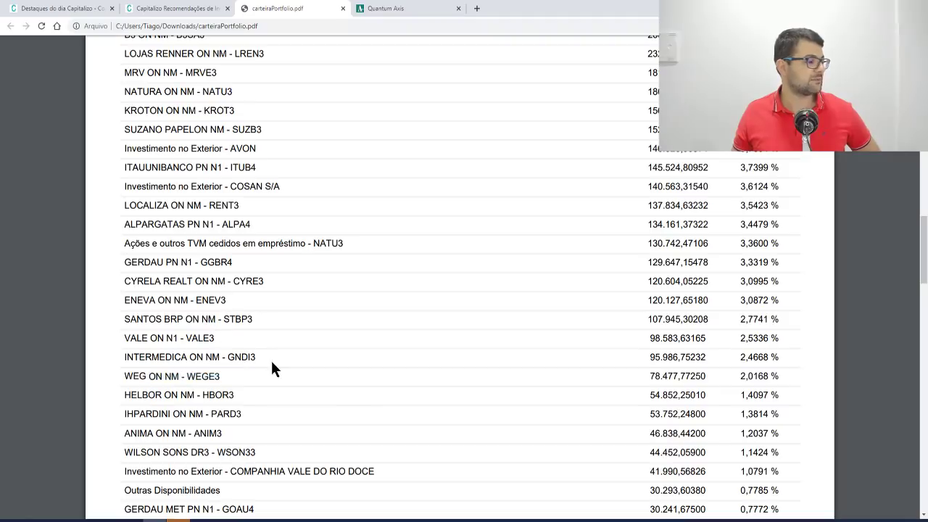
pyautogui.doubleClick(194, 375)
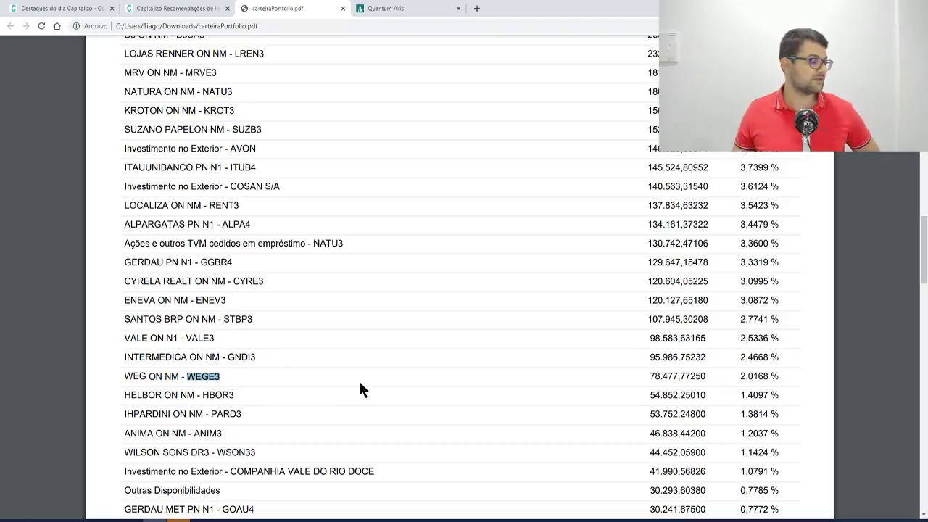
# Review the beginning of the holdings table and the Risco do Ativo and Classe do Ativo charts above it.
pyautogui.scroll(6, 362, 389)
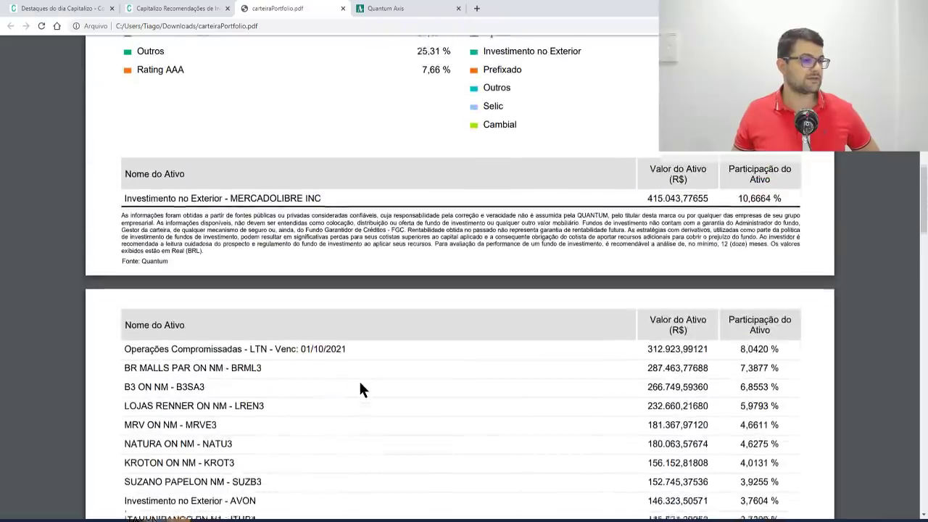
pyautogui.scroll(-3, 362, 390)
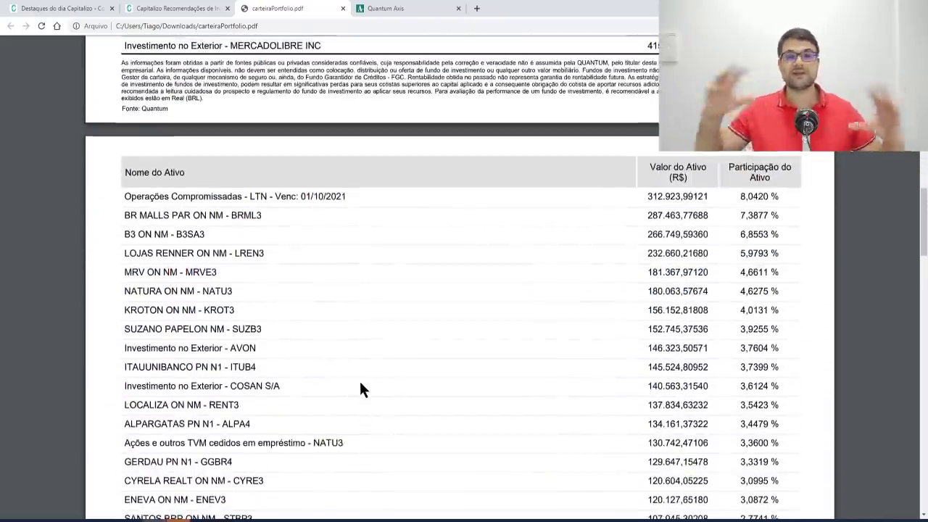
pyautogui.scroll(6, 363, 390)
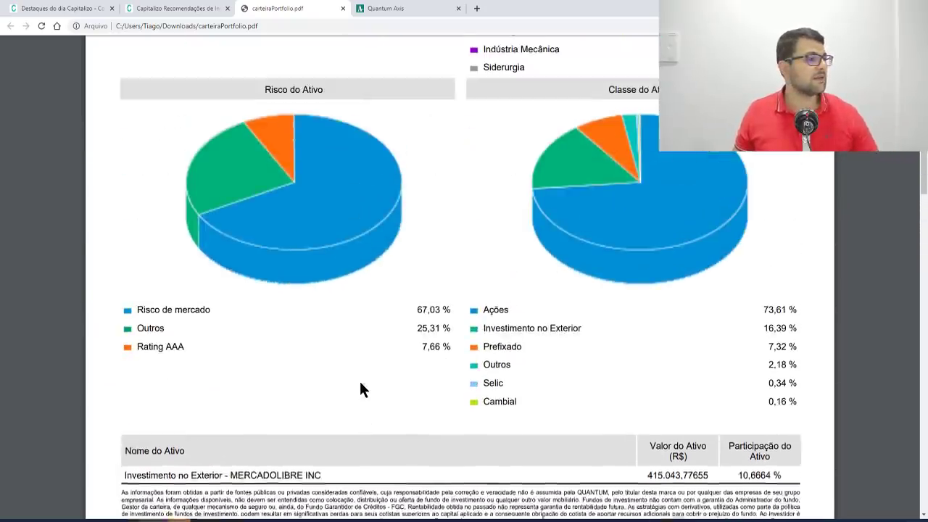